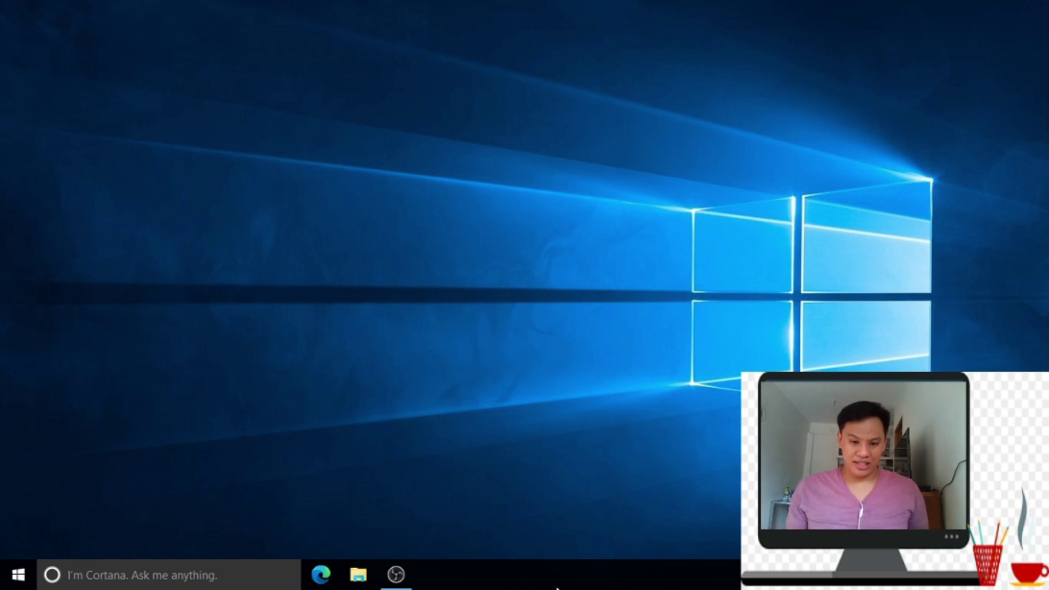
# Step: Open Microsoft Edge, go to google.com and search for "rufus download"
pyautogui.click(321, 573)
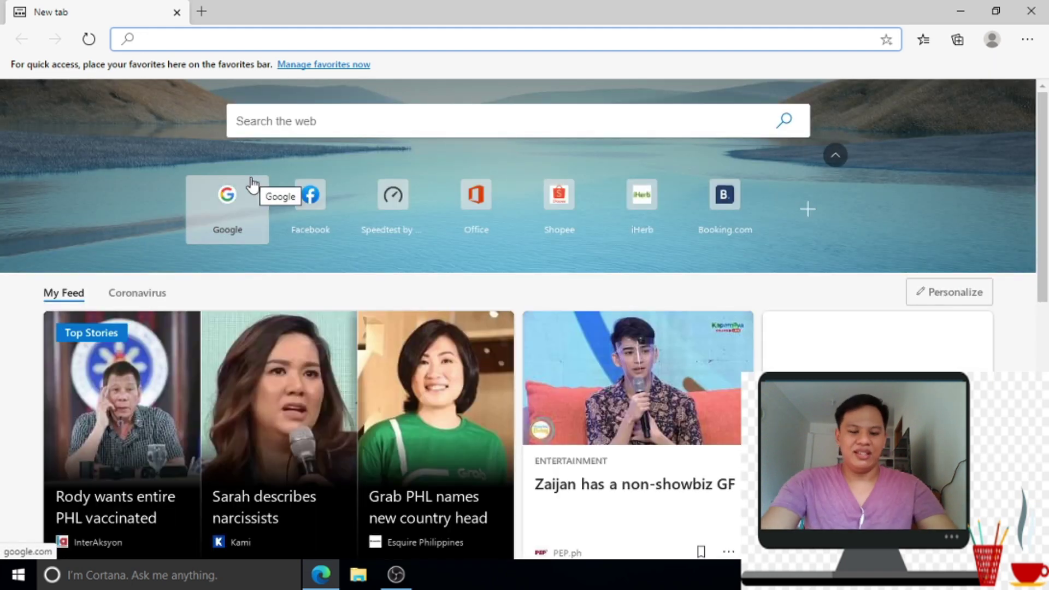
pyautogui.write('google.com')
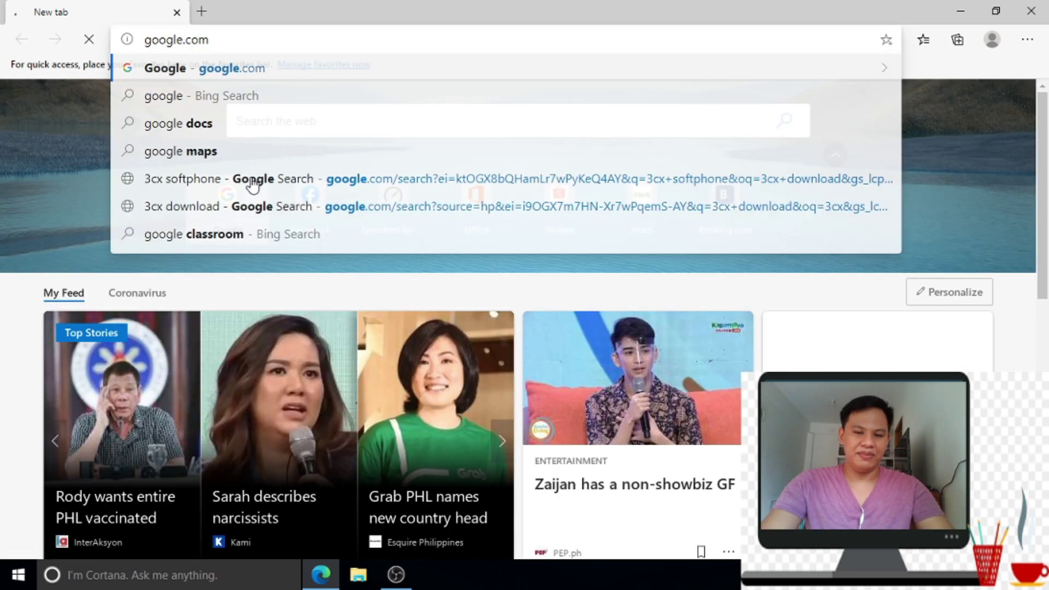
pyautogui.press('Return')
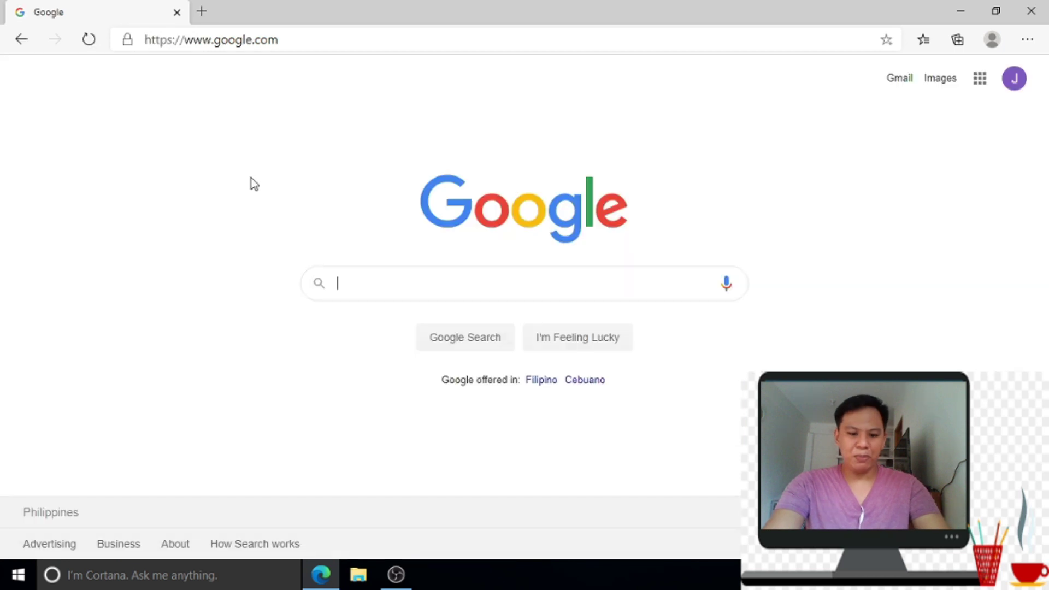
pyautogui.write('rufus')
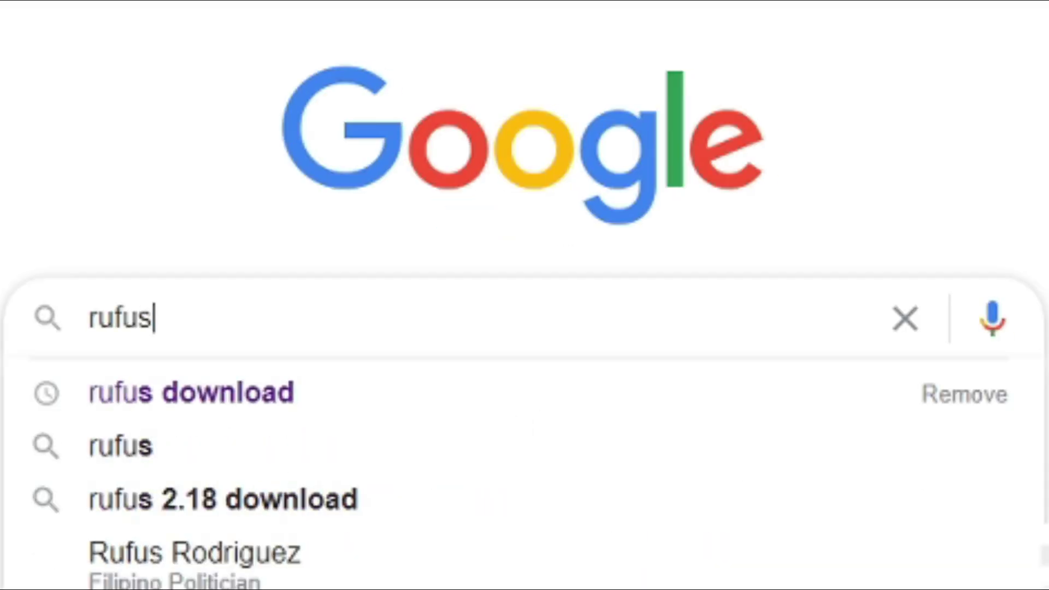
pyautogui.press('Down')
pyautogui.press('Return')
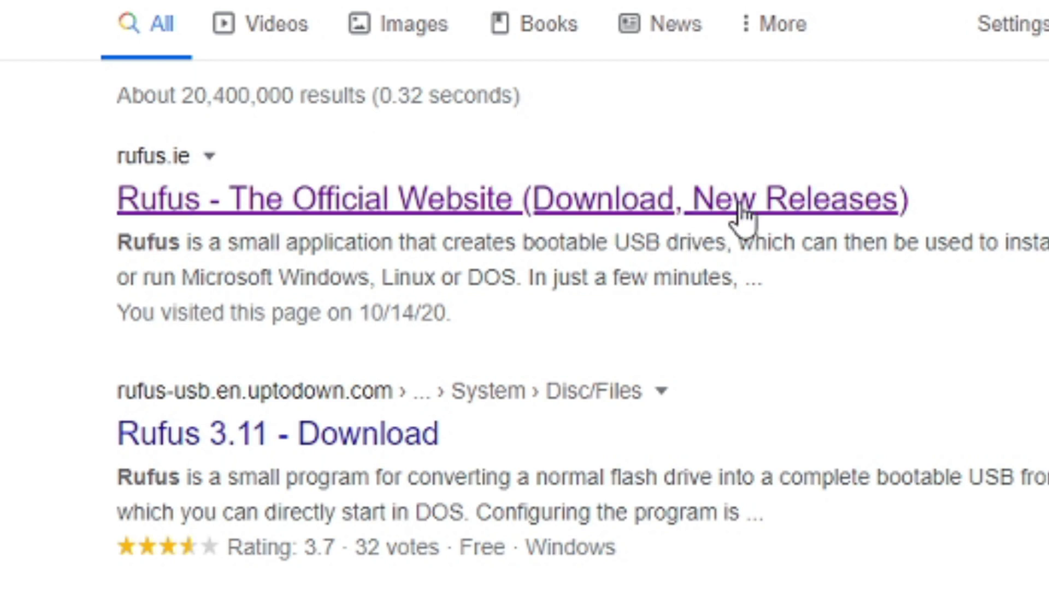
# Step: Open the official Rufus website from the search results and download Rufus 3.12
pyautogui.click(745, 215)
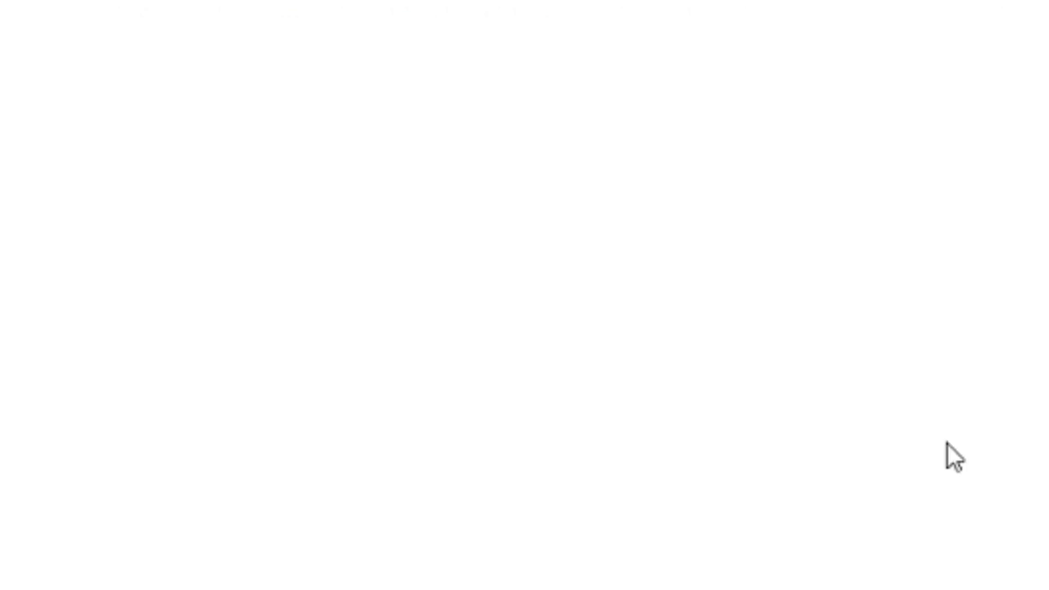
pyautogui.scroll(-10, 407, 340)
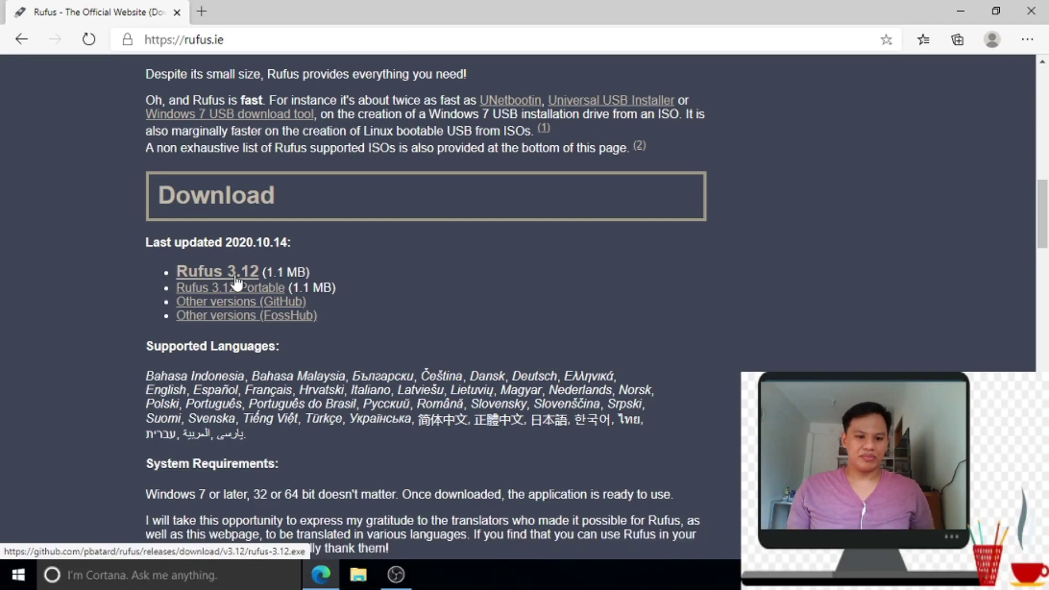
pyautogui.click(235, 276)
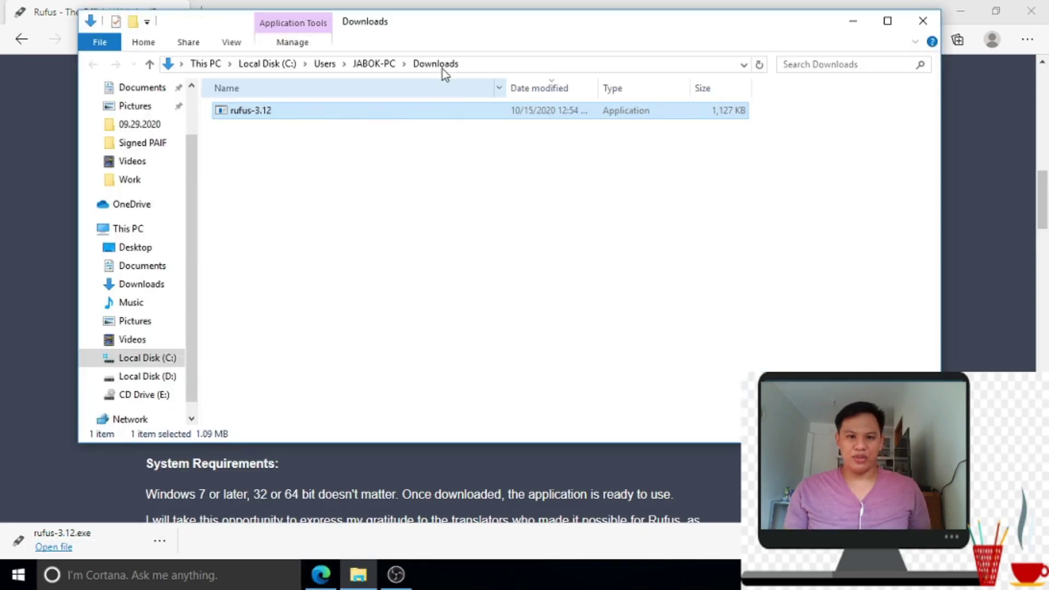
# Step: Launch rufus-3.12 from the Downloads folder and choose the 16 GB USB drive (G:) as the device
pyautogui.doubleClick(282, 116)
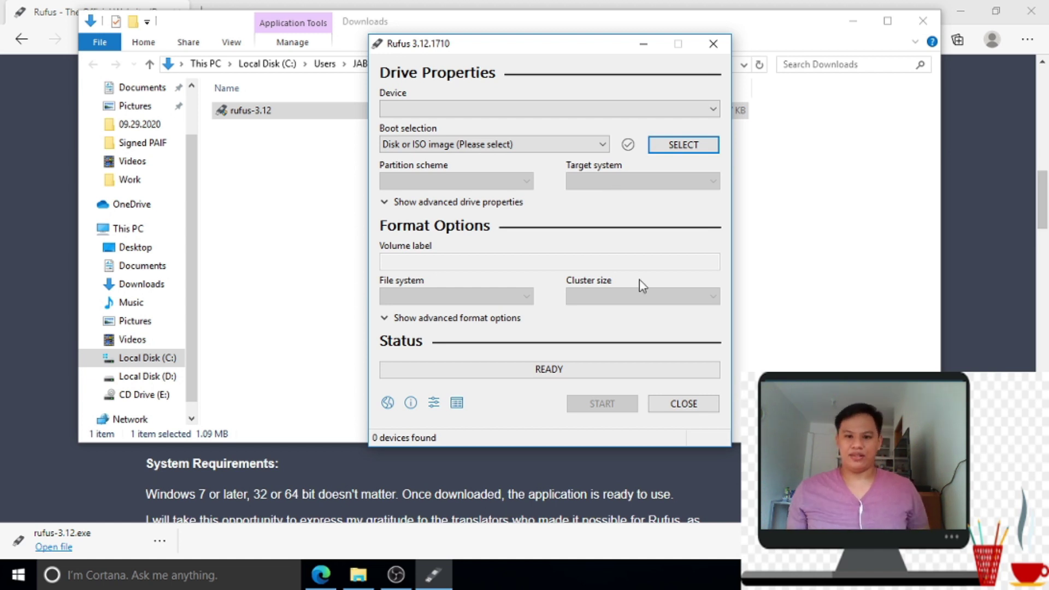
pyautogui.click(713, 109)
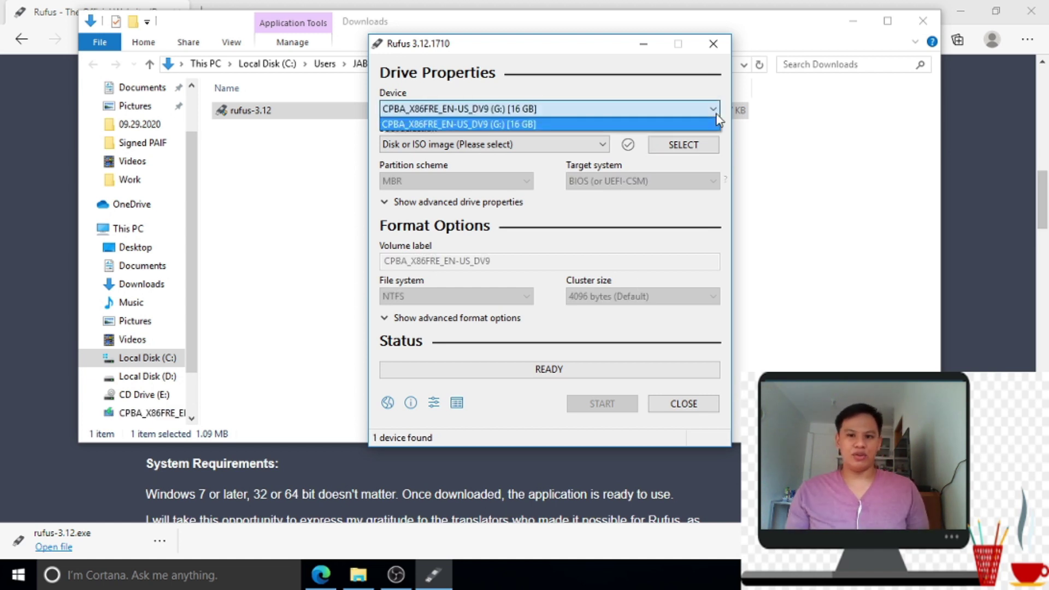
pyautogui.click(658, 130)
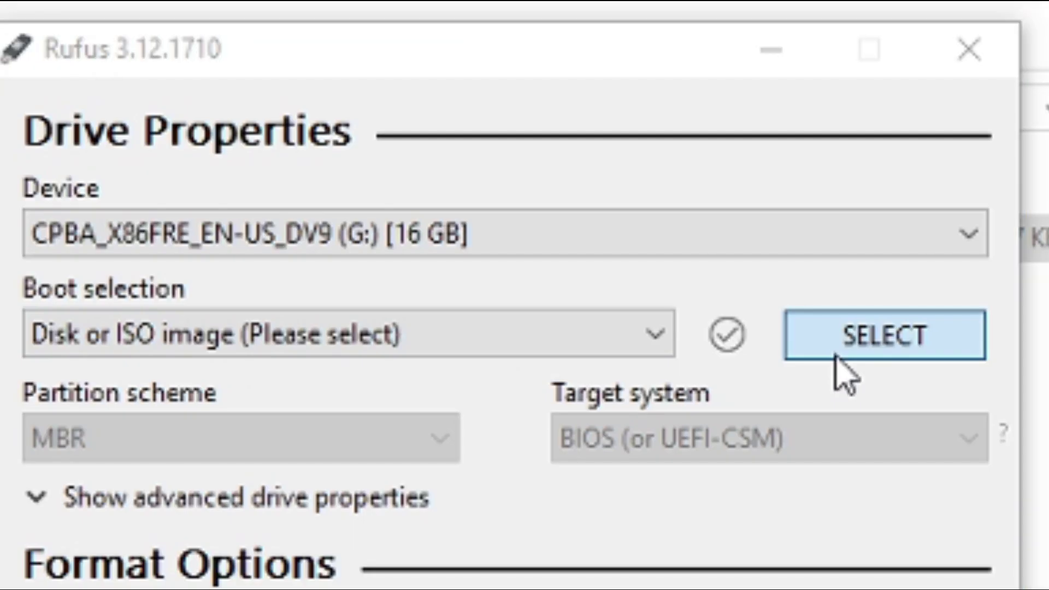
# Step: Load the Windows 10 image SW_DVD9_Win_Pro_10_2004.4_32BIT_English_Pro_Ent_EDU_N_MLF_-2_X22-36938 from the Installers folder on Local Disk (D:) as the boot selection
pyautogui.click(667, 153)
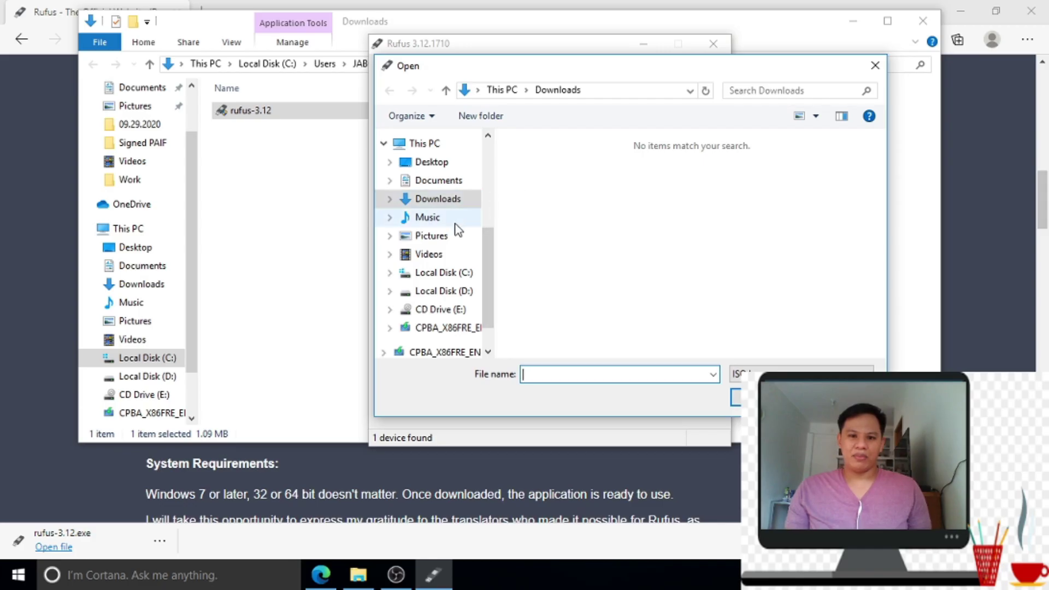
pyautogui.click(455, 293)
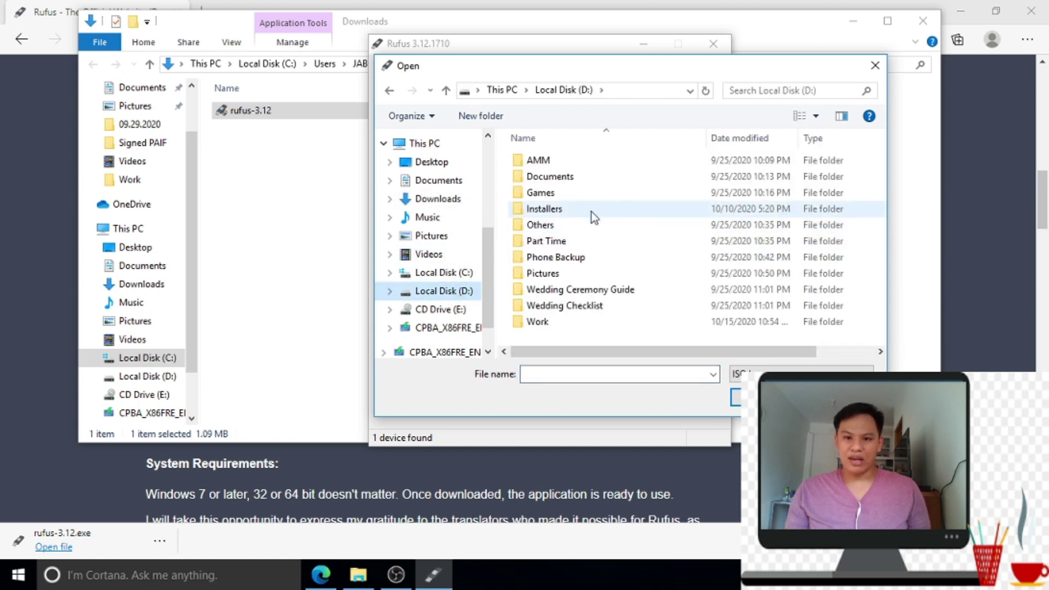
pyautogui.doubleClick(556, 212)
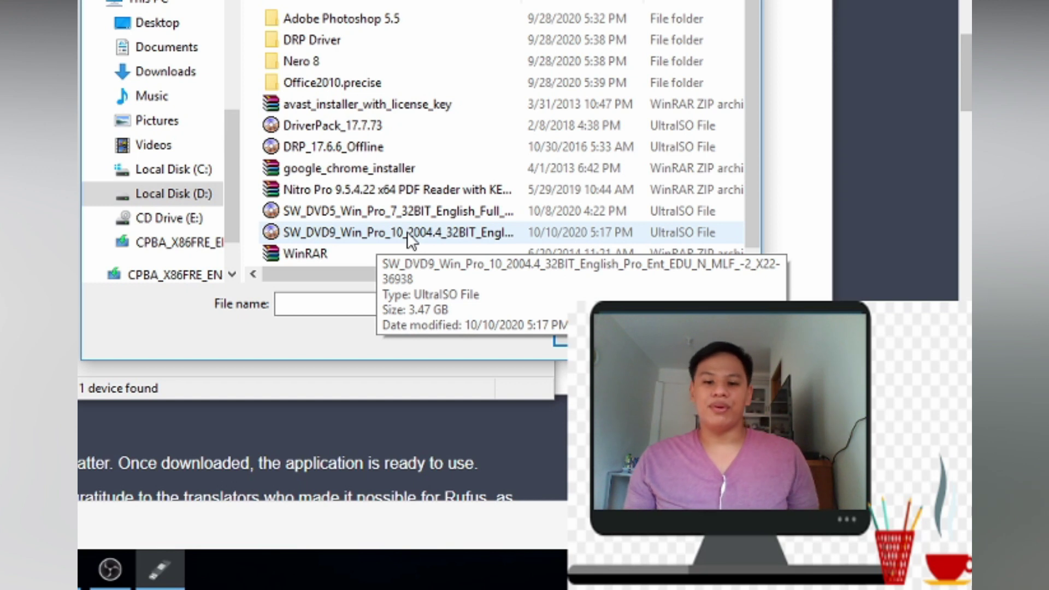
pyautogui.click(407, 232)
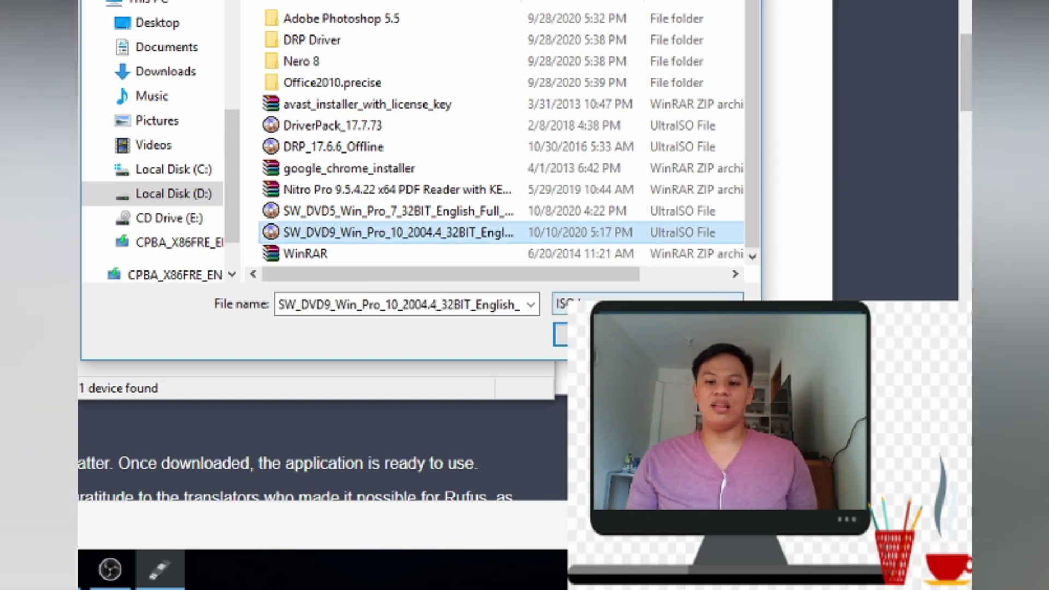
pyautogui.click(580, 334)
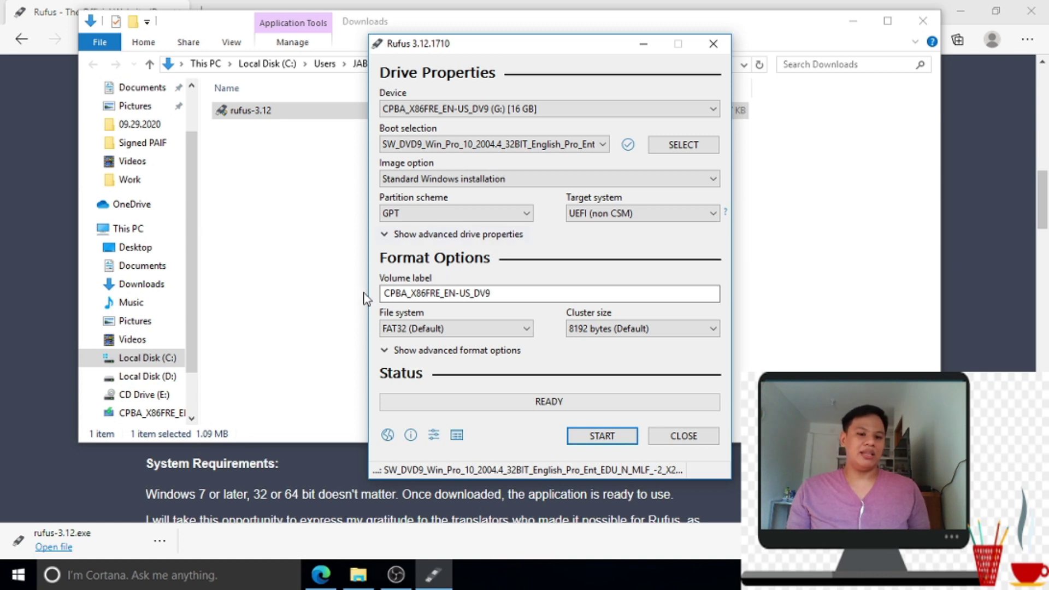
# Step: Open Computer Management for This PC from File Explorer and display Disk Management
pyautogui.click(18, 575)
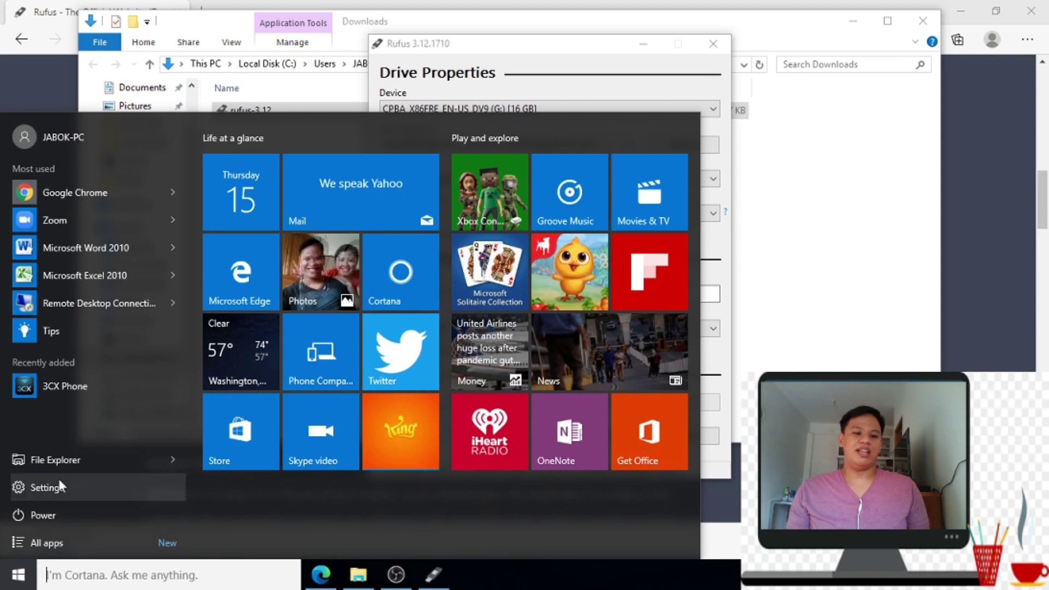
pyautogui.click(70, 463)
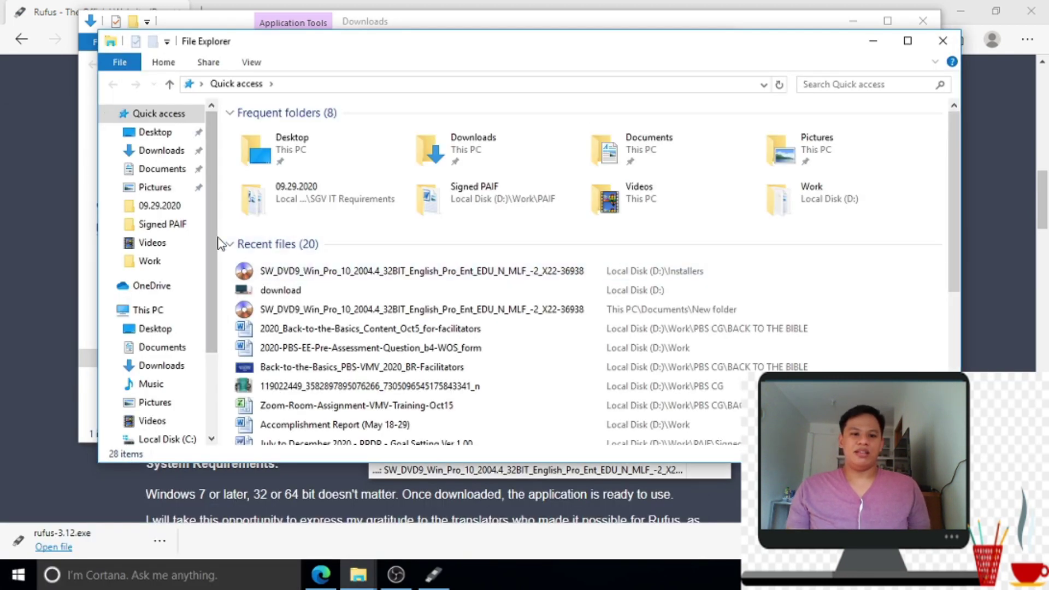
pyautogui.rightClick(157, 313)
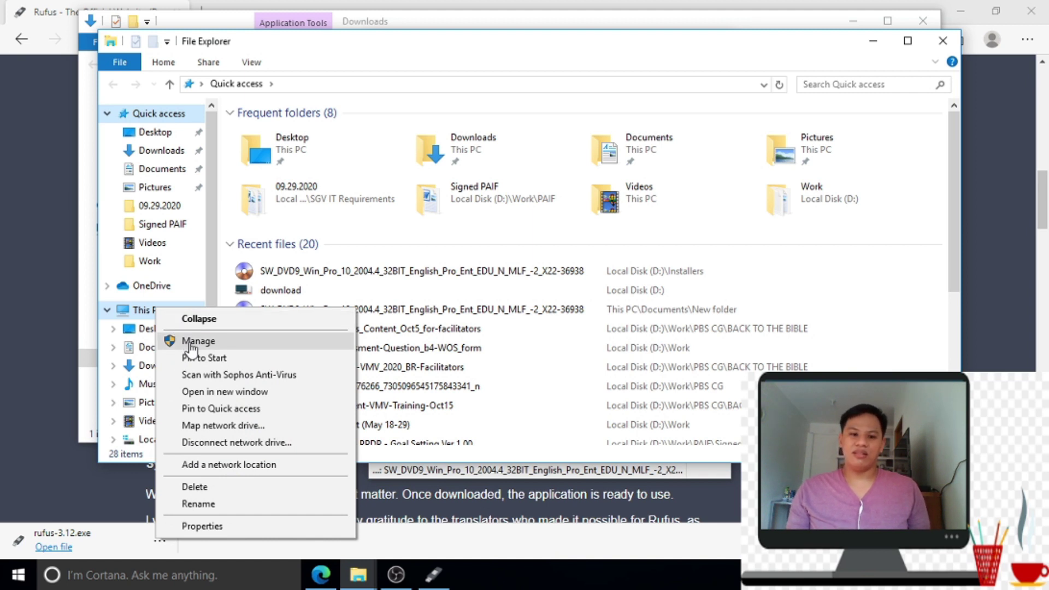
pyautogui.click(190, 341)
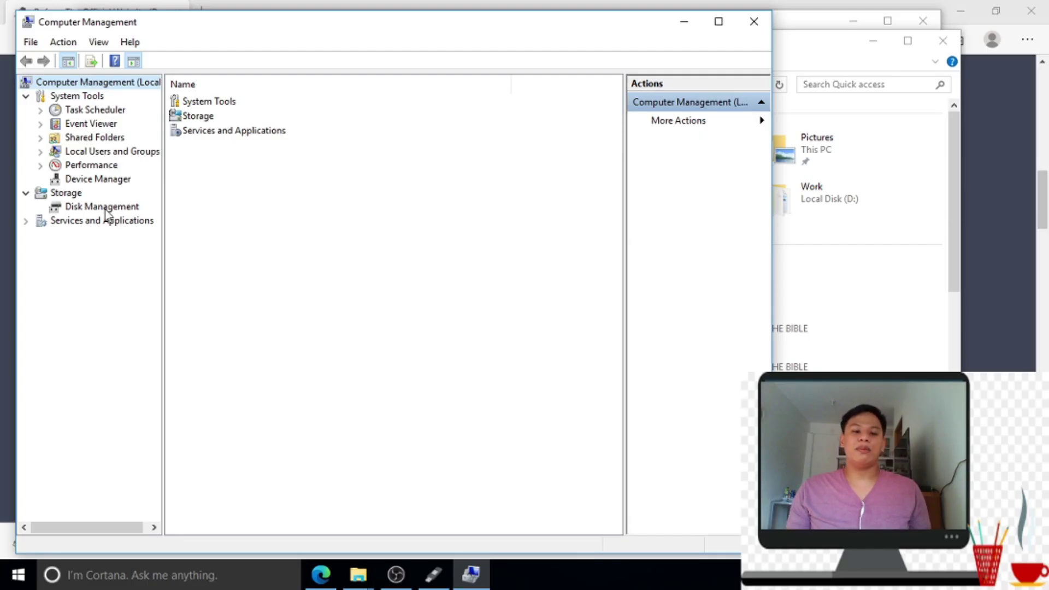
pyautogui.rightClick(106, 210)
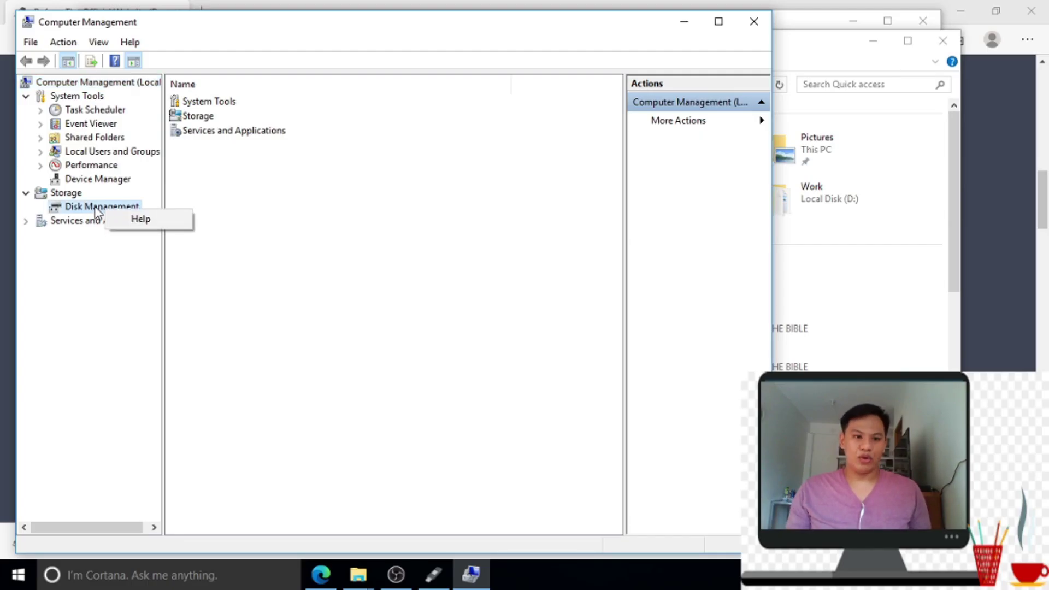
pyautogui.click(96, 212)
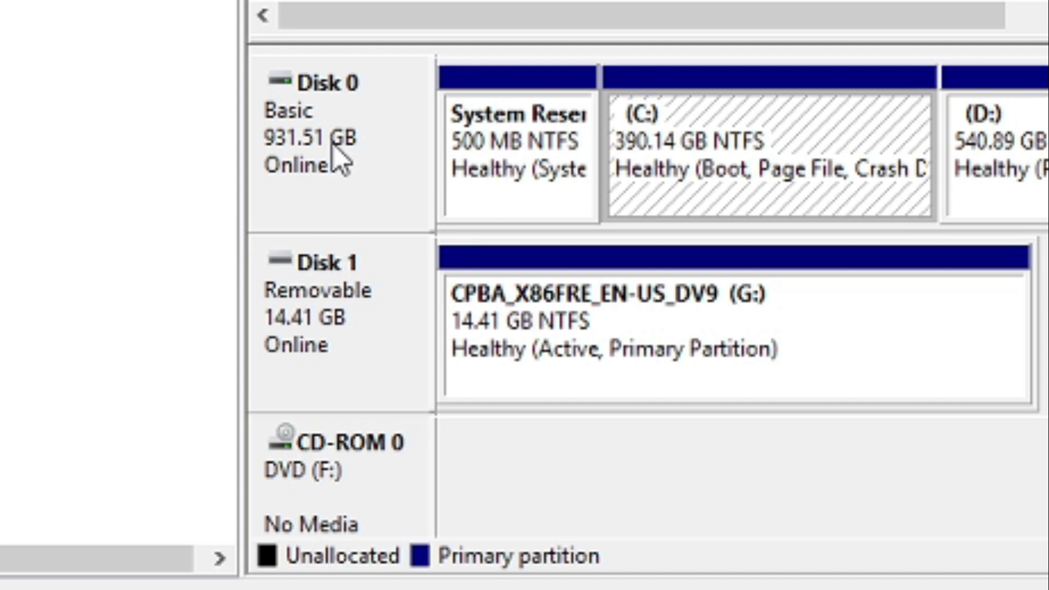
# Step: Open the properties of Disk 0 and check its partition style in the volume information
pyautogui.rightClick(333, 145)
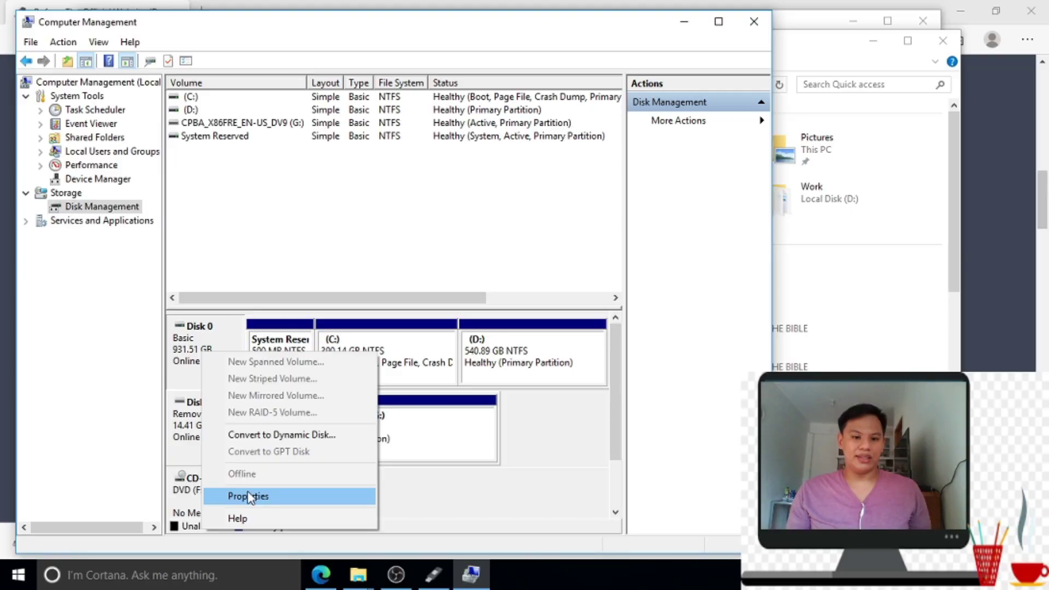
pyautogui.click(444, 485)
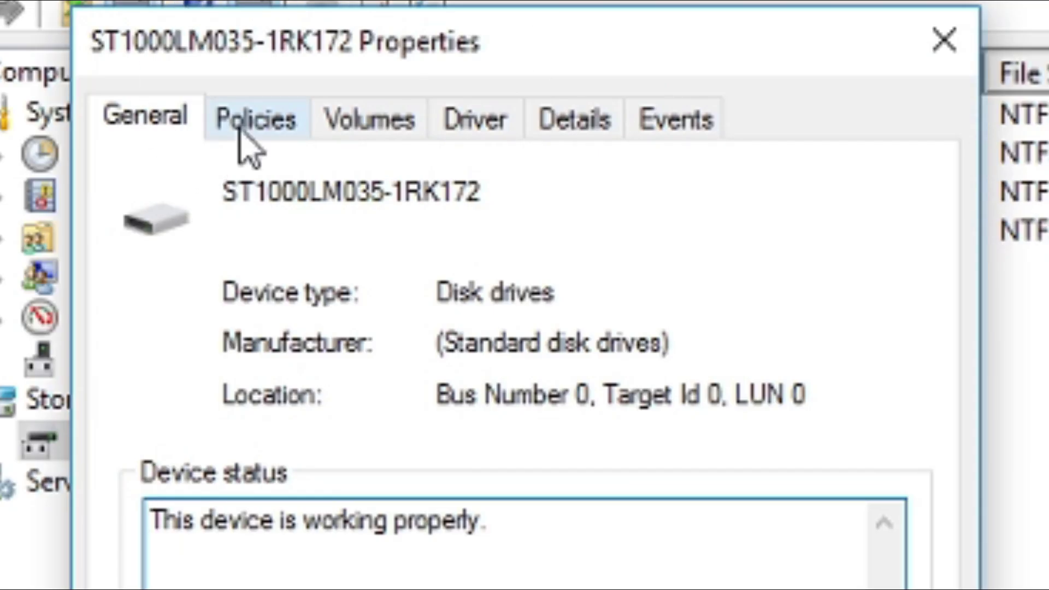
pyautogui.click(400, 144)
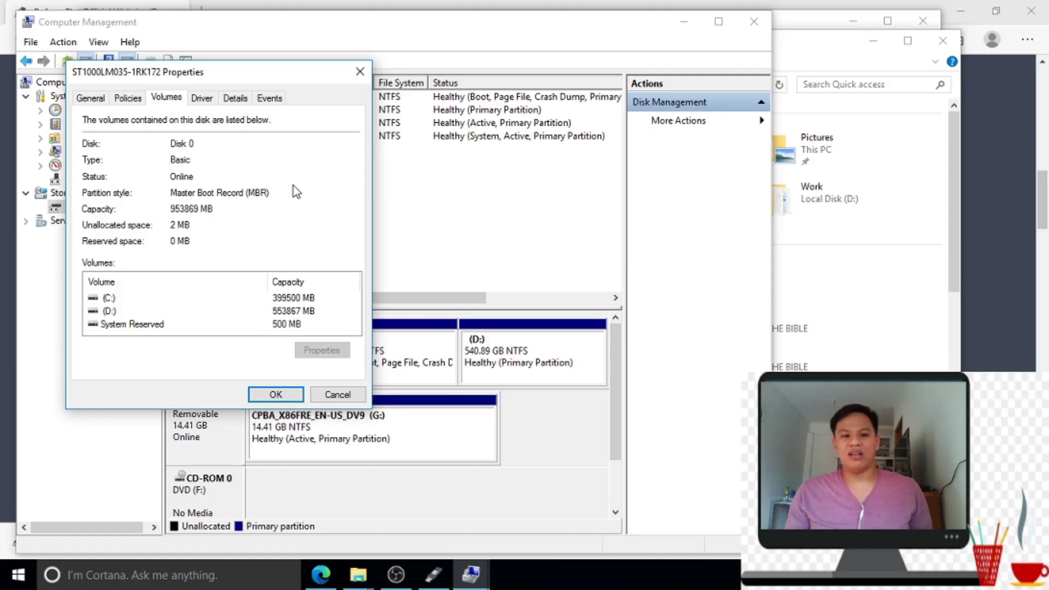
# Step: Switch back to Rufus and look at the available partition schemes without changing the selection
pyautogui.click(433, 574)
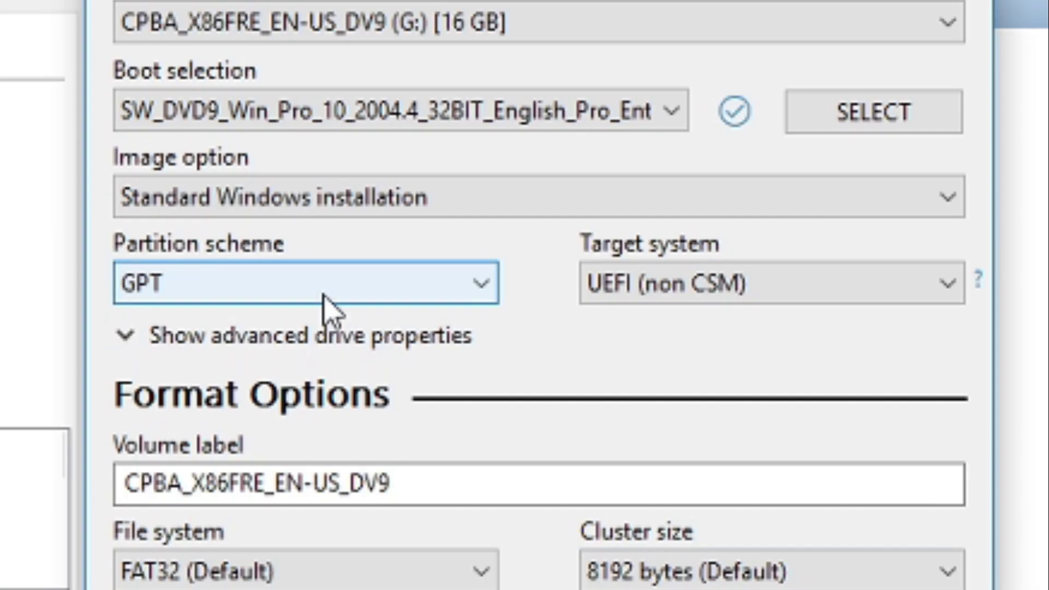
pyautogui.click(479, 214)
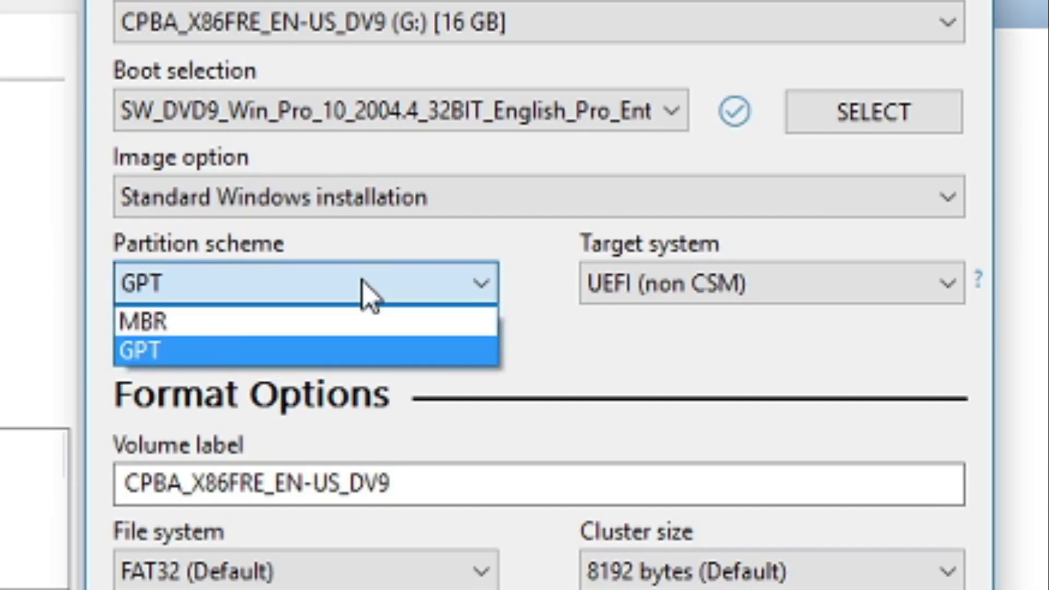
pyautogui.click(365, 290)
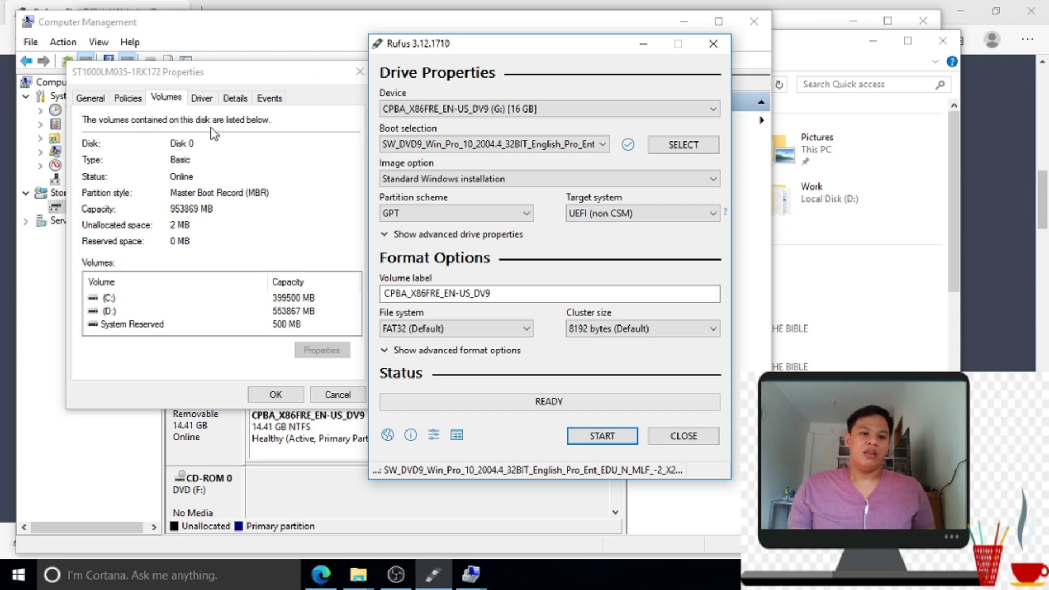
# Step: Close the disk properties and minimize the Computer Management, File Explorer and browser windows, leaving only Rufus open
pyautogui.moveTo(246, 71); pyautogui.dragTo(255, 82)
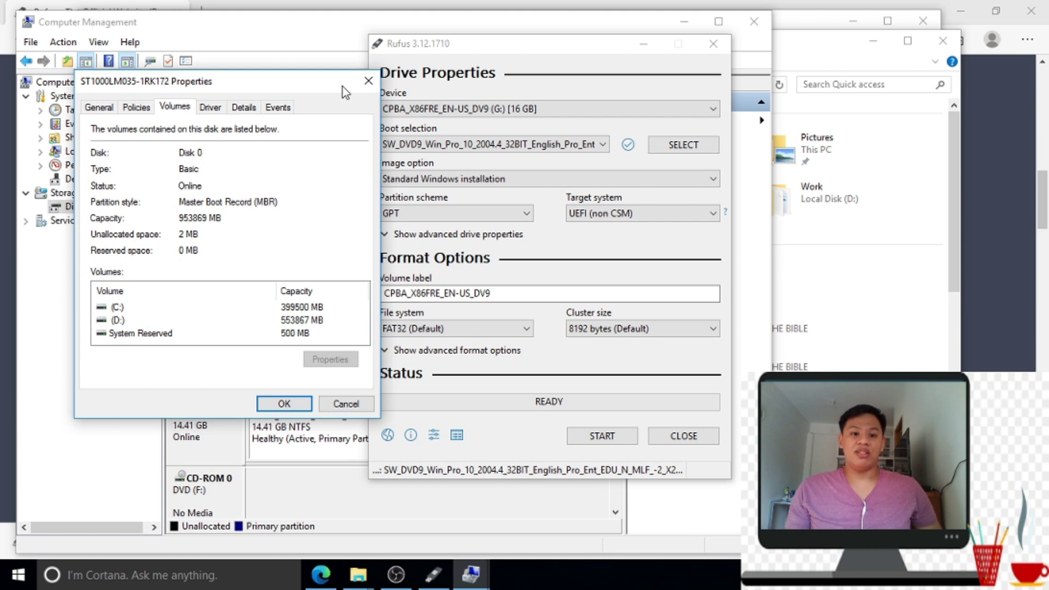
pyautogui.click(369, 81)
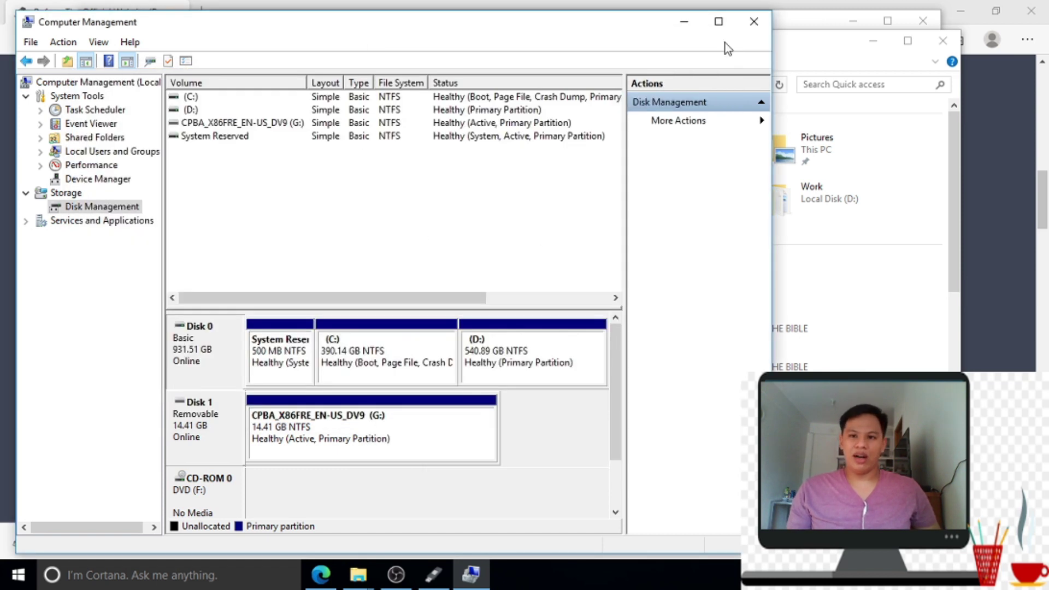
pyautogui.click(685, 22)
pyautogui.click(870, 44)
pyautogui.click(853, 21)
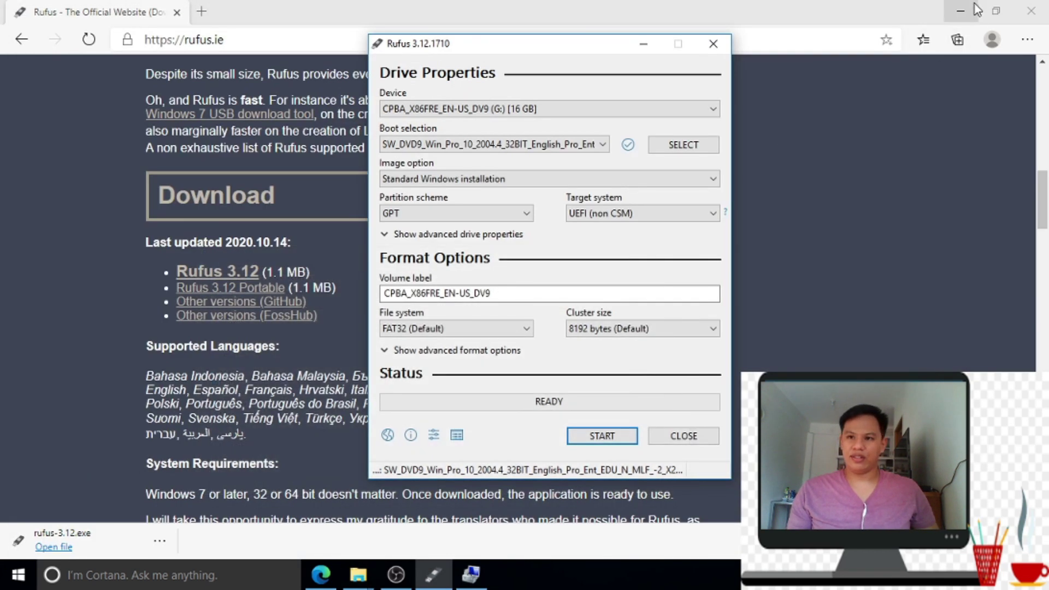
pyautogui.click(960, 11)
# Step: Set the partition scheme to MBR with BIOS (or UEFI-CSM) as the target system
pyautogui.click(433, 216)
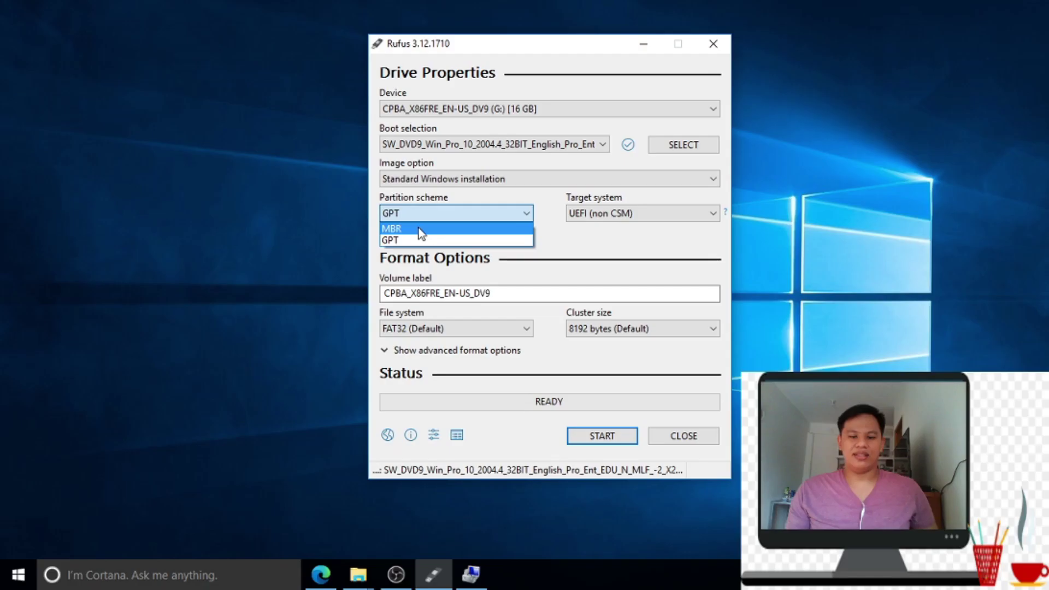
pyautogui.click(254, 283)
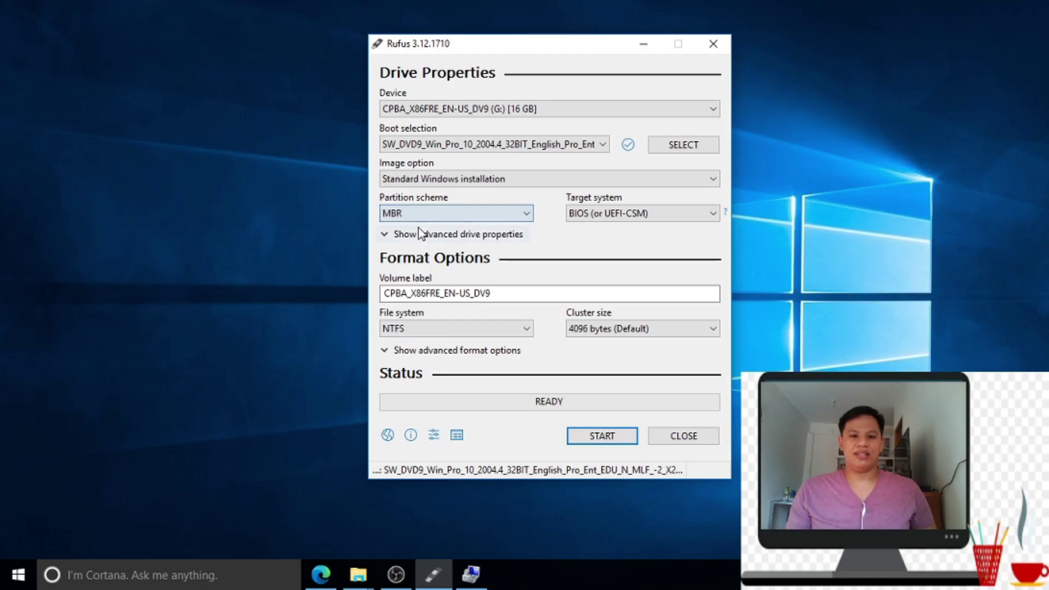
pyautogui.moveTo(637, 218)
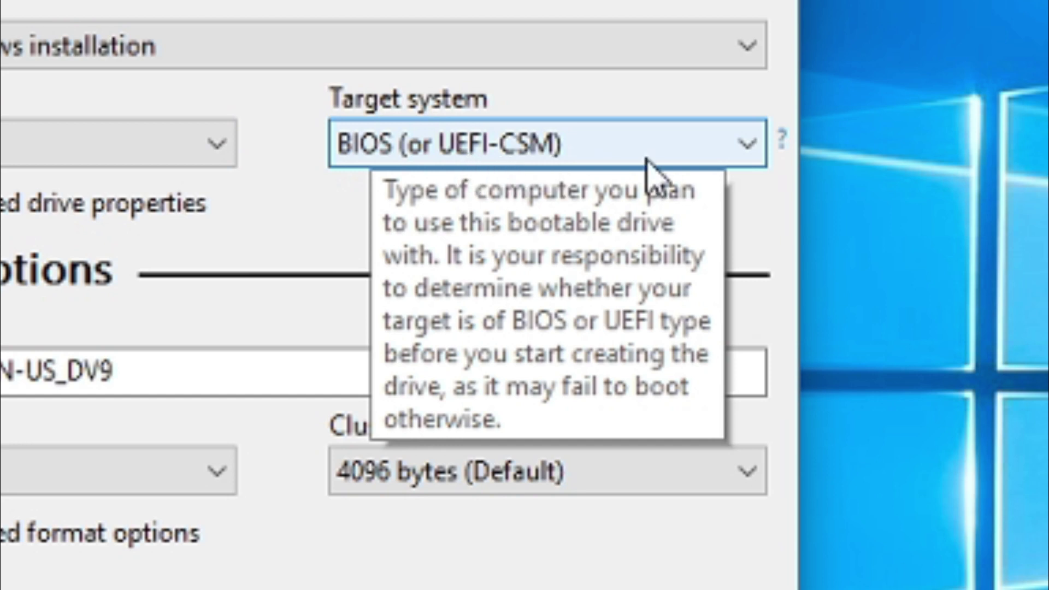
pyautogui.click(692, 149)
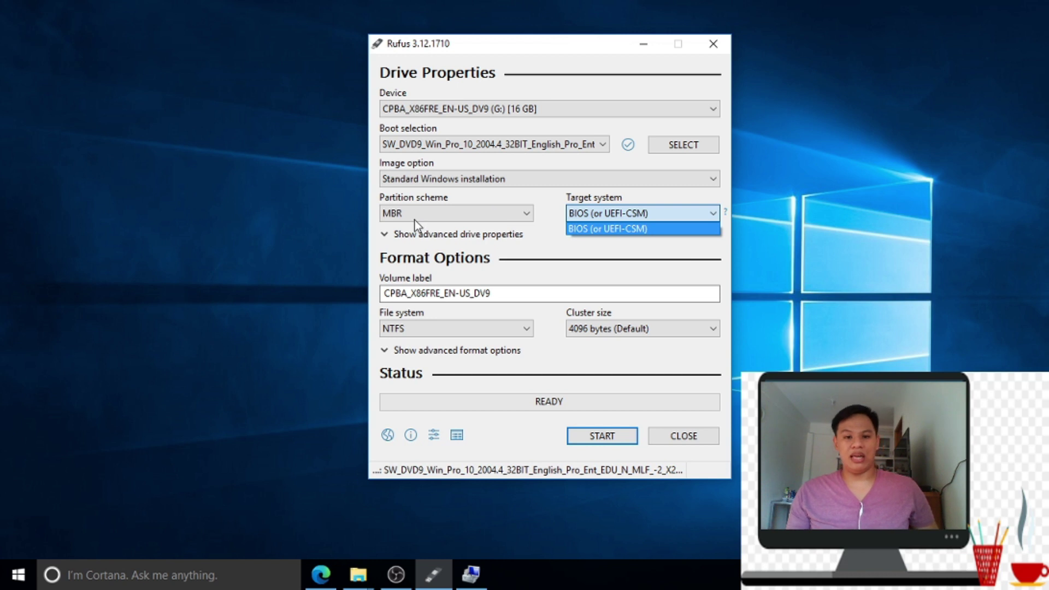
pyautogui.click(598, 229)
# Step: Keep the existing volume label, write the Windows image to the USB drive, accepting that its data is erased, and close Rufus
pyautogui.moveTo(500, 300); pyautogui.dragTo(384, 300)
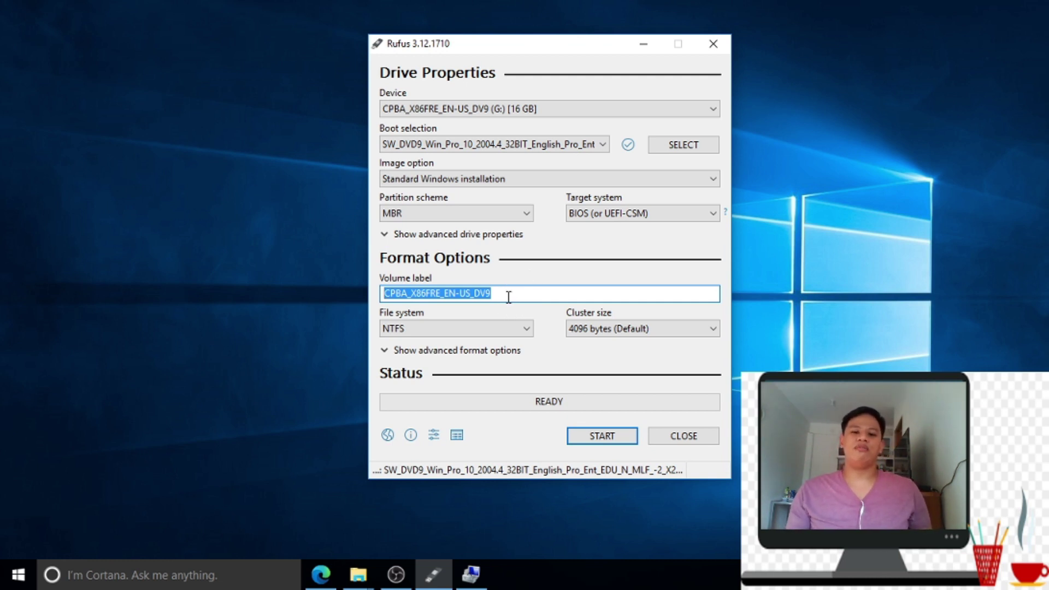
pyautogui.moveTo(508, 296); pyautogui.dragTo(385, 307)
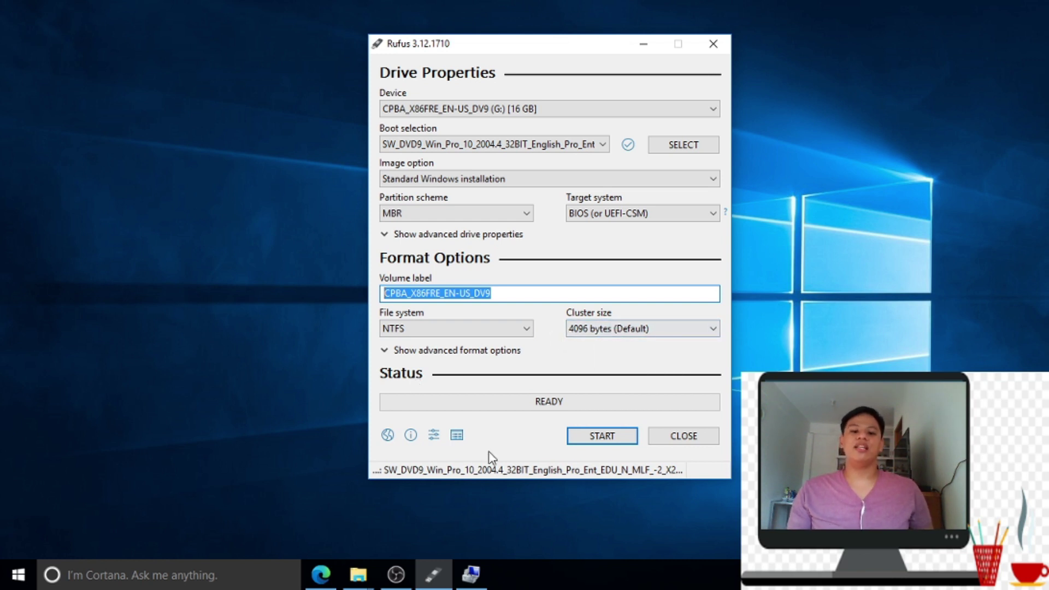
pyautogui.click(598, 436)
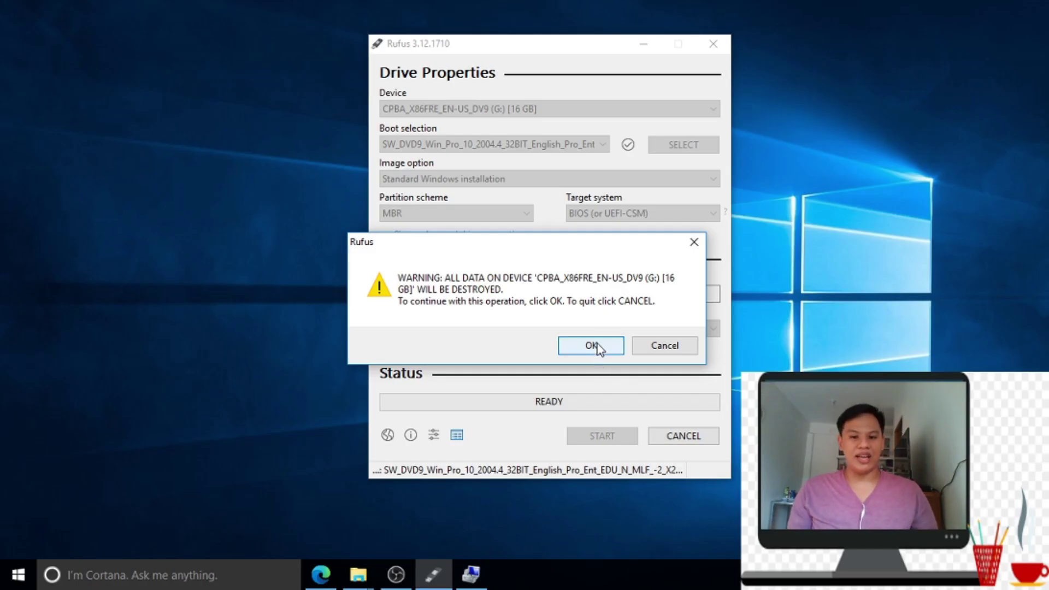
pyautogui.click(592, 346)
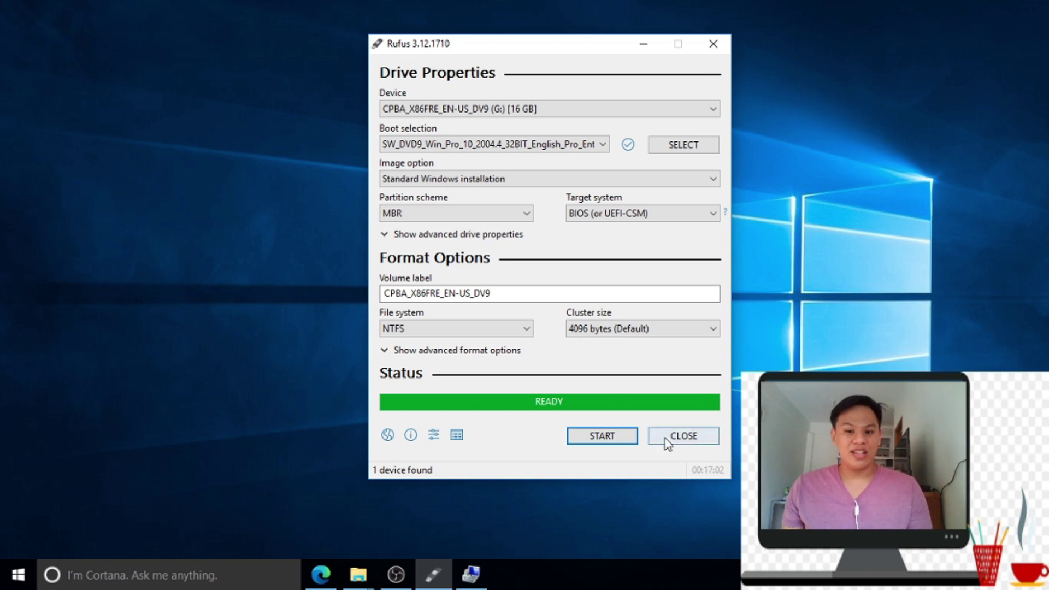
pyautogui.click(690, 440)
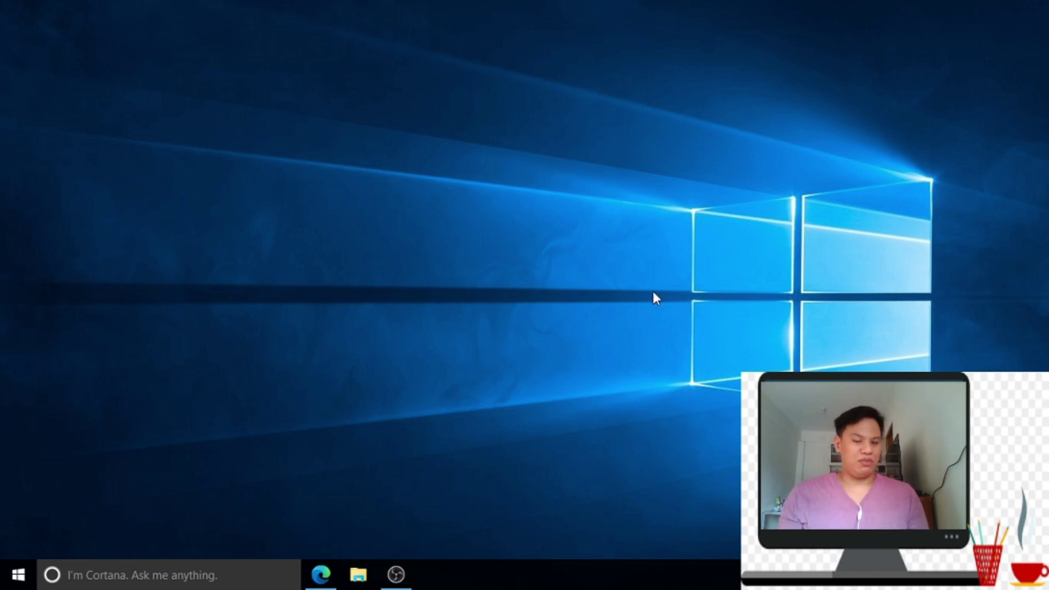
# Step: Switch to File Explorer and open the USB drive (G:) under This PC to check the files written to it
pyautogui.click(18, 574)
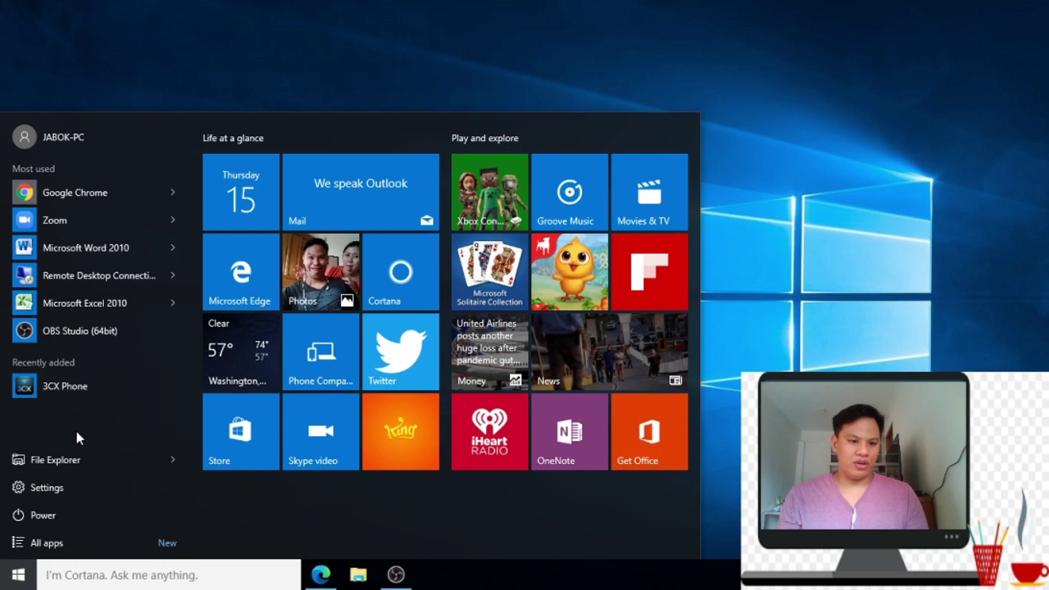
pyautogui.click(66, 459)
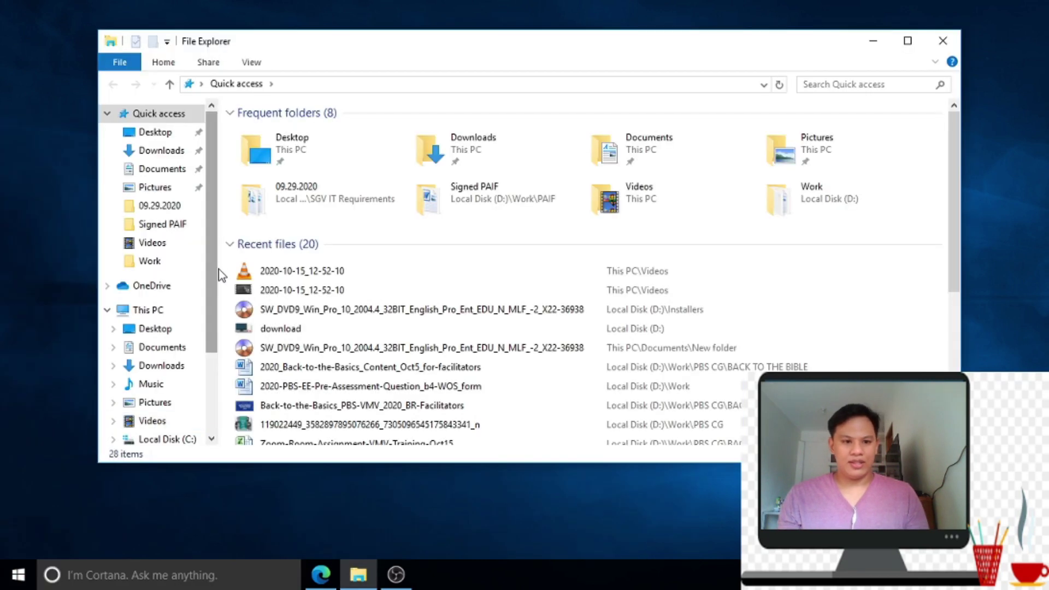
pyautogui.click(157, 313)
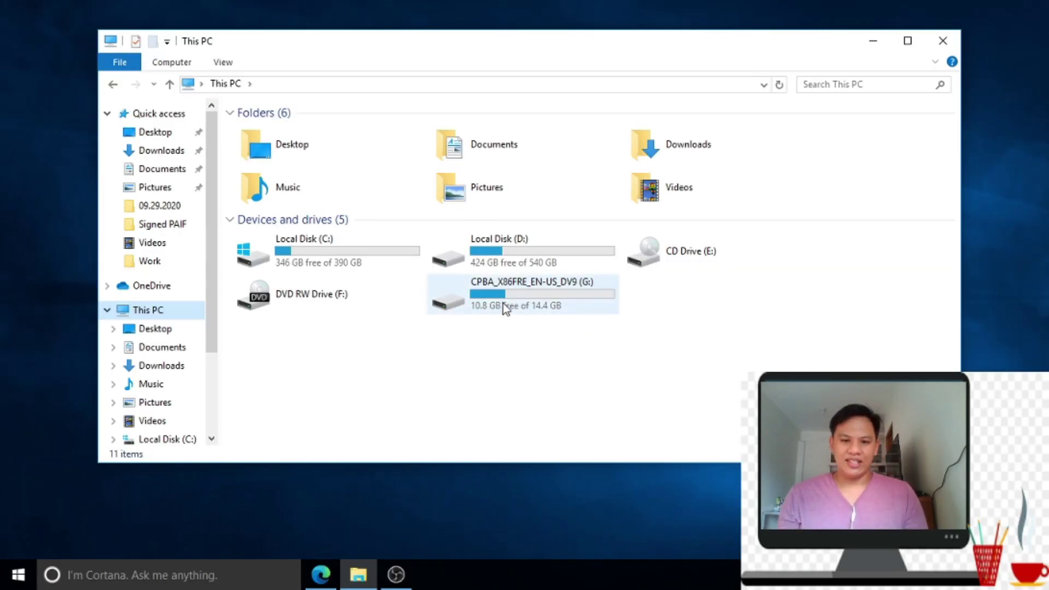
pyautogui.click(407, 345)
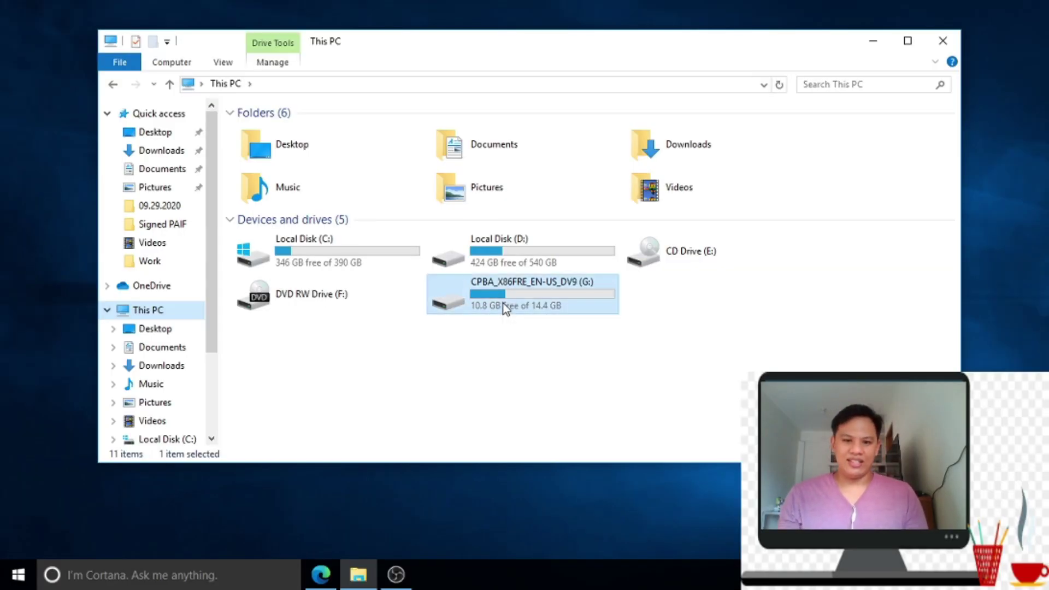
pyautogui.doubleClick(502, 304)
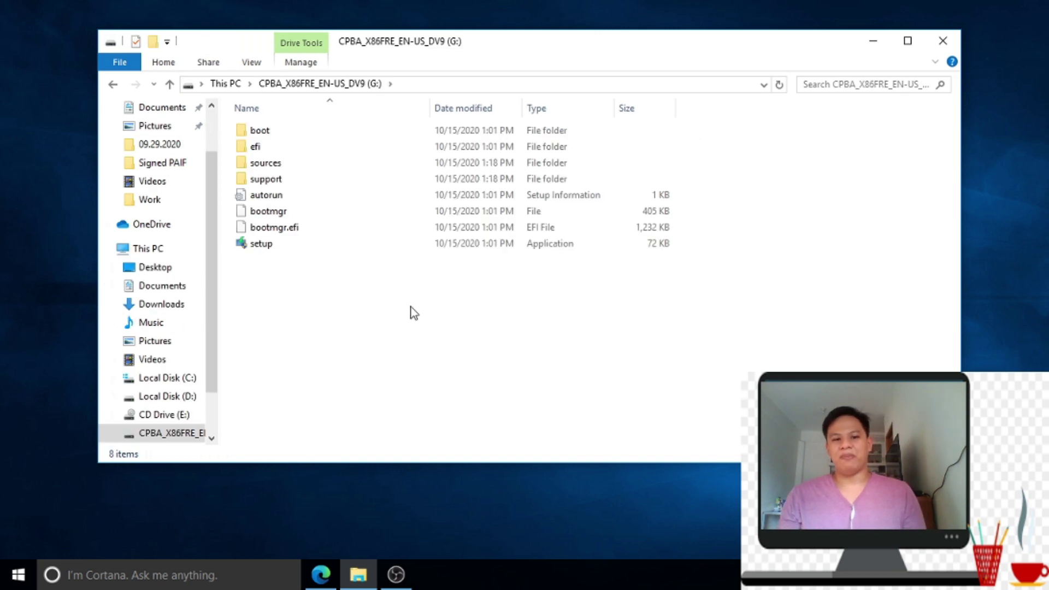